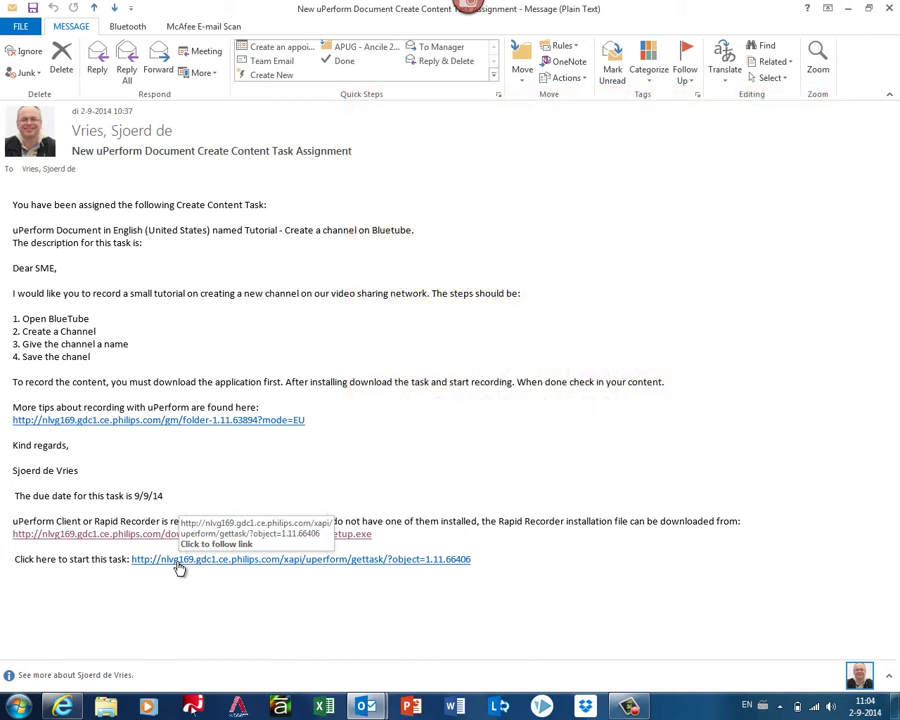
# Download the gettask file from the e-mail and open it to load the channel tutorial task.
pyautogui.click(285, 569)
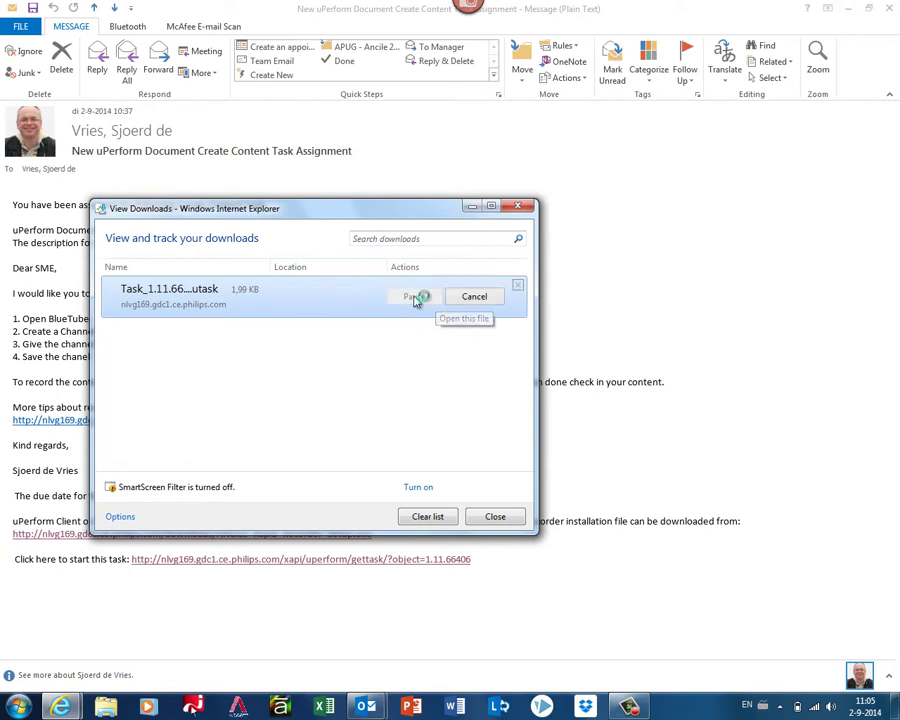
pyautogui.click(414, 297)
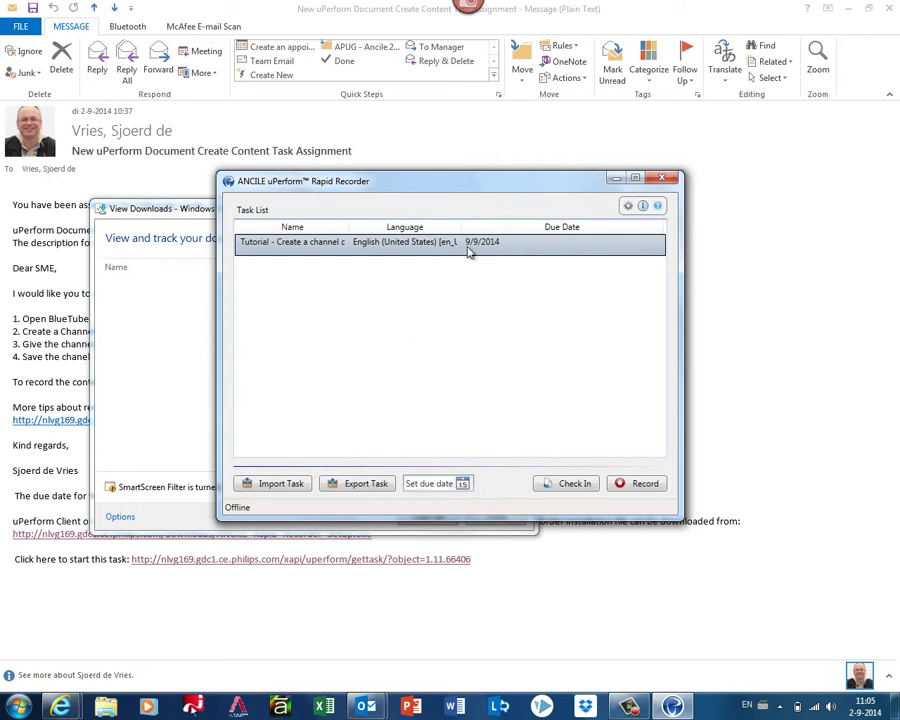
# Change the tutorial task's due date to 9/16/2014 and turn on on-screen help.
pyautogui.click(463, 483)
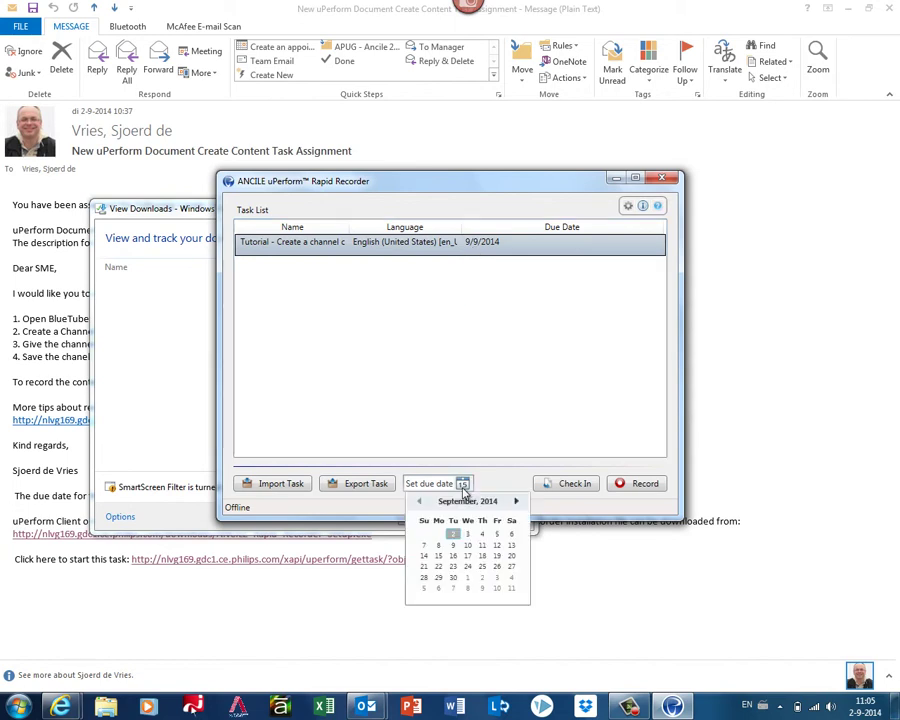
pyautogui.click(453, 555)
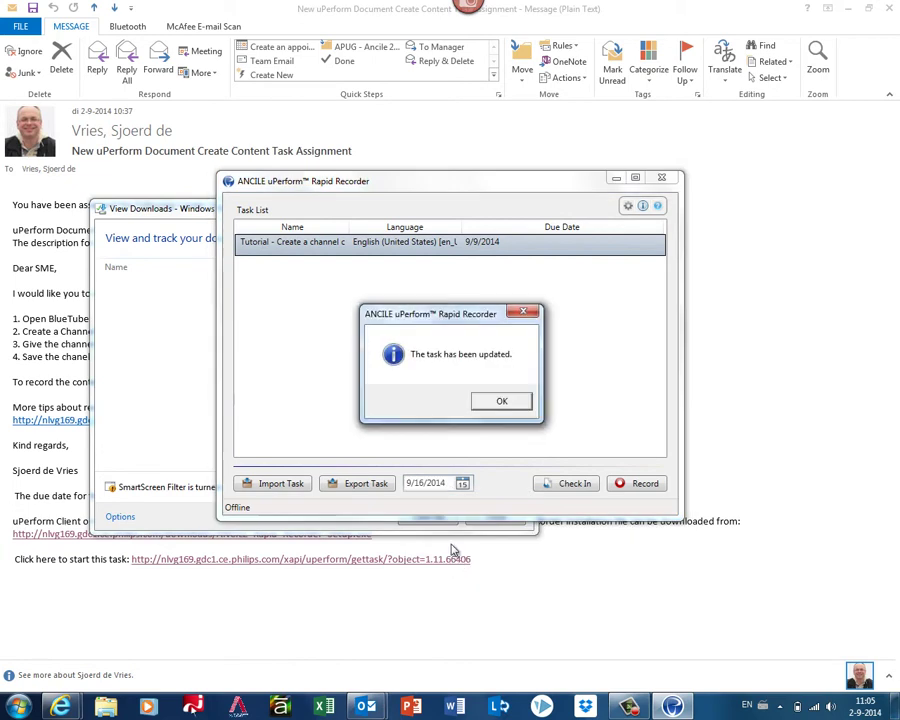
pyautogui.click(500, 399)
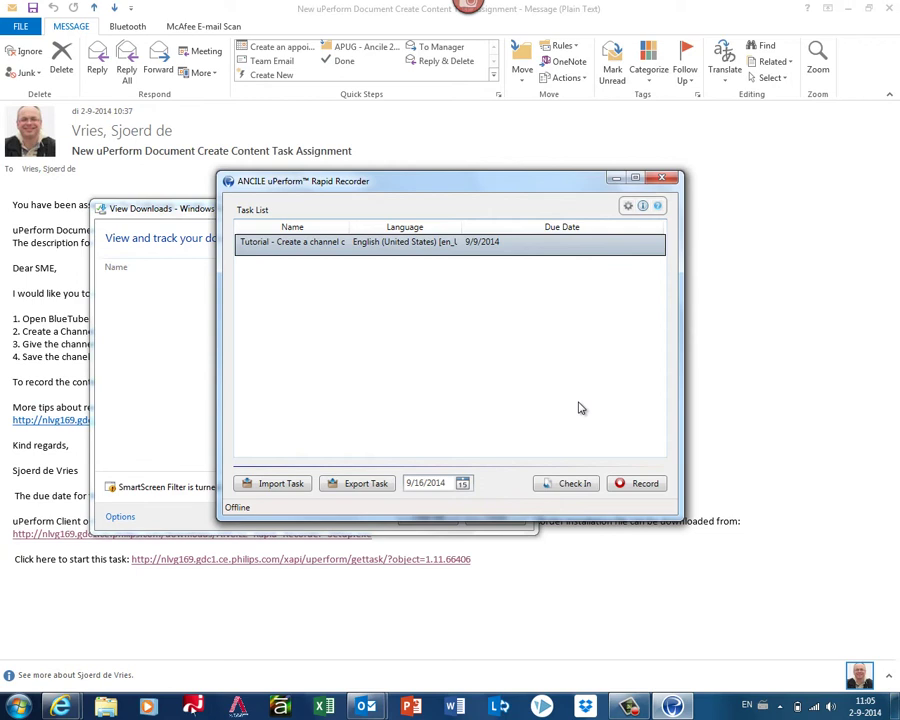
pyautogui.click(660, 207)
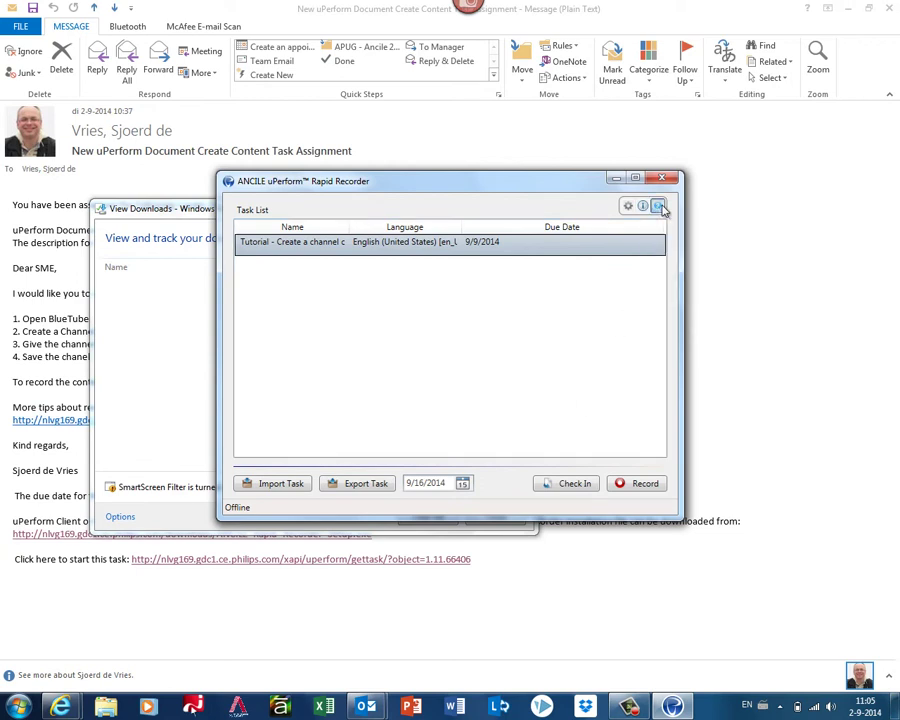
# Start the recording session, then close the downloads window and the task e-mail to reveal BlueTube.
pyautogui.click(645, 484)
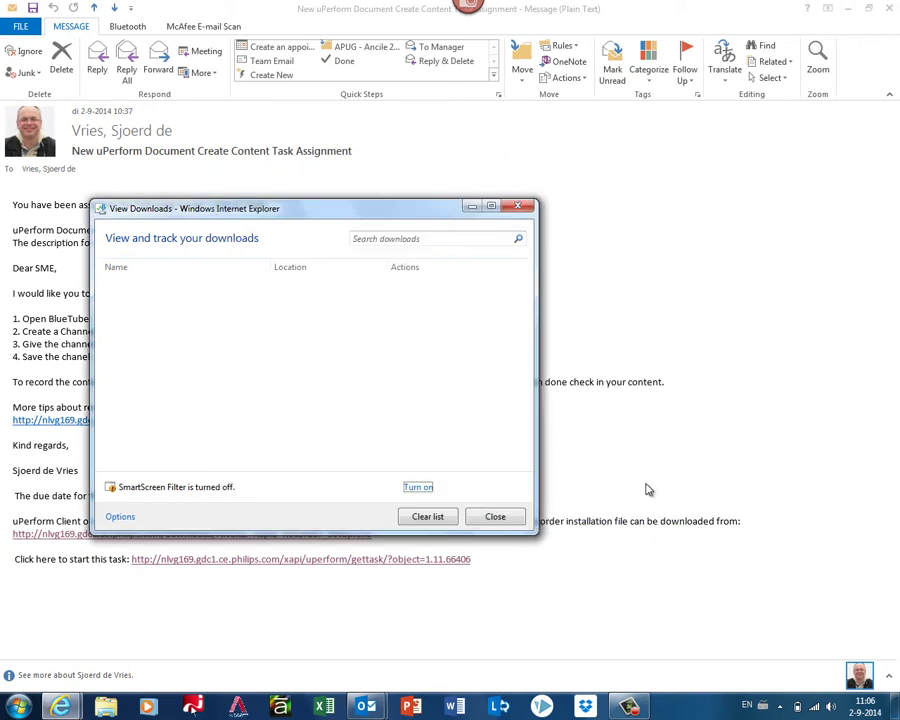
pyautogui.click(517, 205)
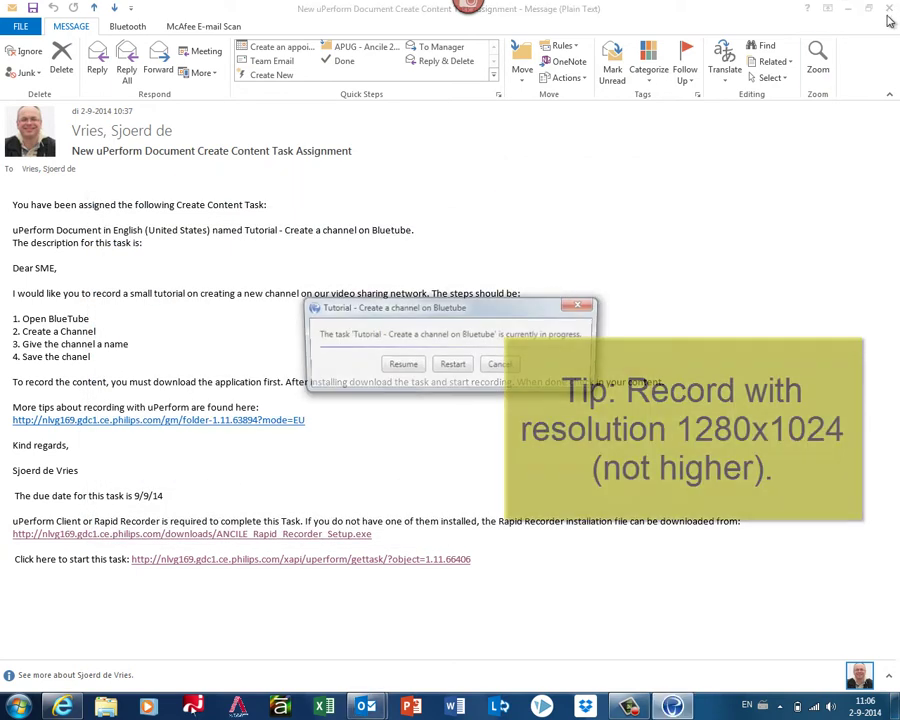
pyautogui.click(889, 9)
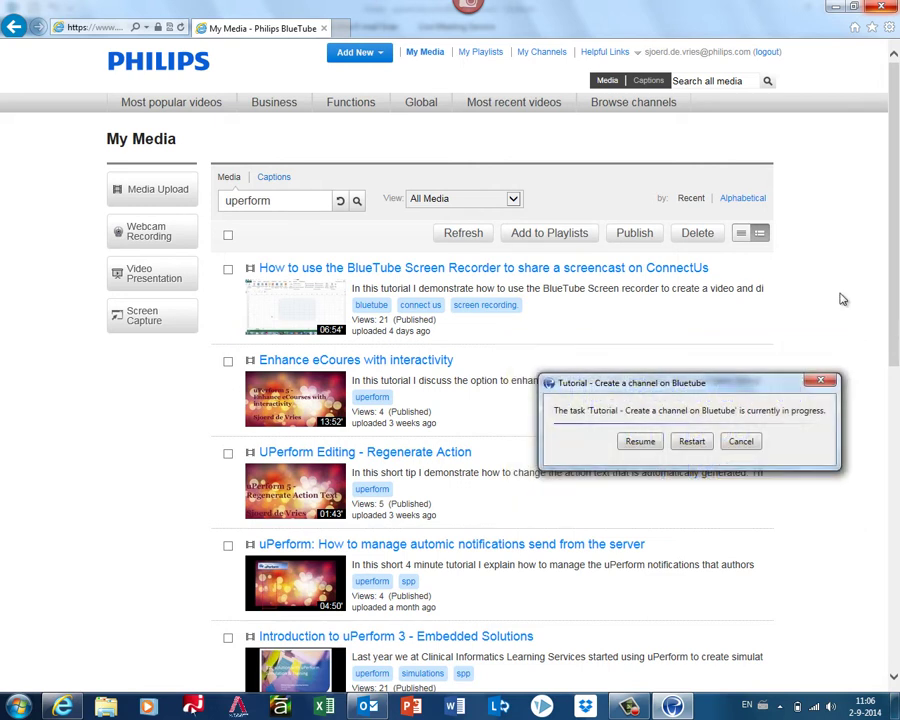
# Resume the tutorial recording and move the recorder window to the right, clear of the media list.
pyautogui.click(628, 440)
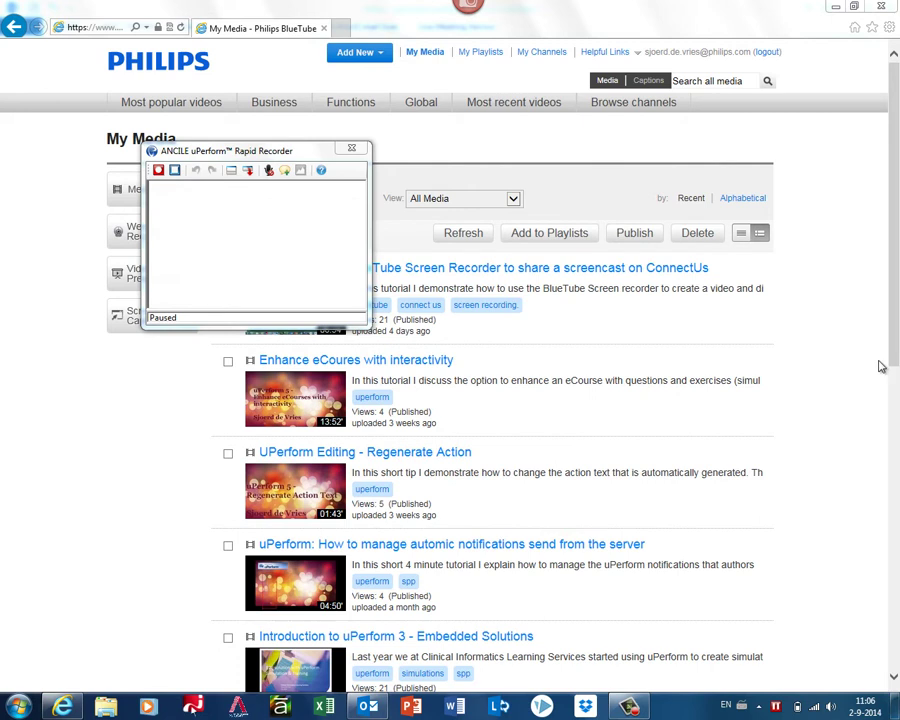
pyautogui.moveTo(218, 153); pyautogui.dragTo(723, 388)
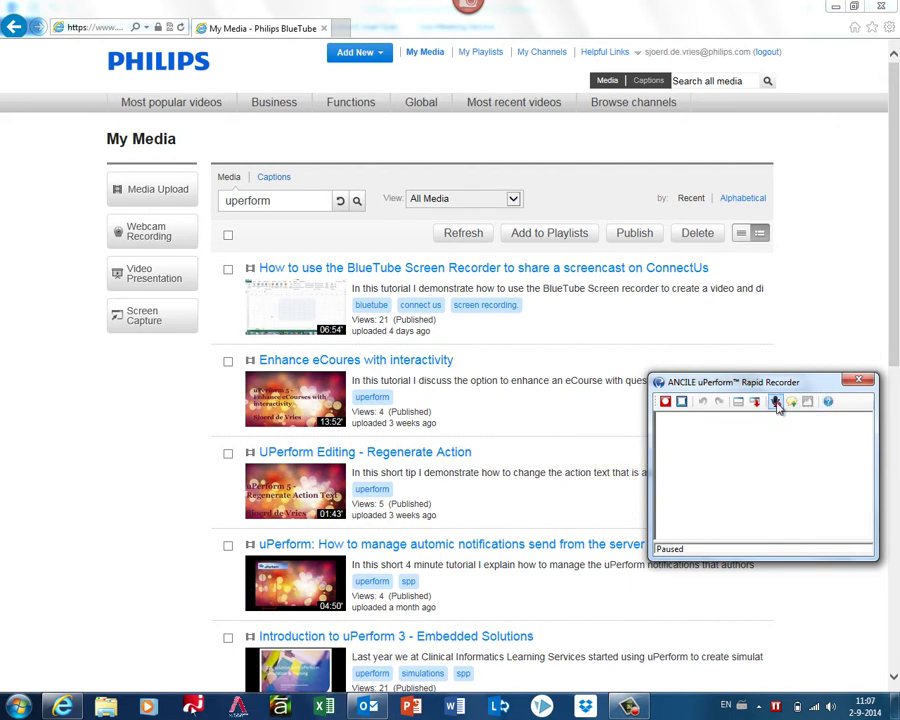
pyautogui.moveTo(777, 404)
# Start recording and keep the current Windows colour scheme without showing the prompt again.
pyautogui.click(666, 401)
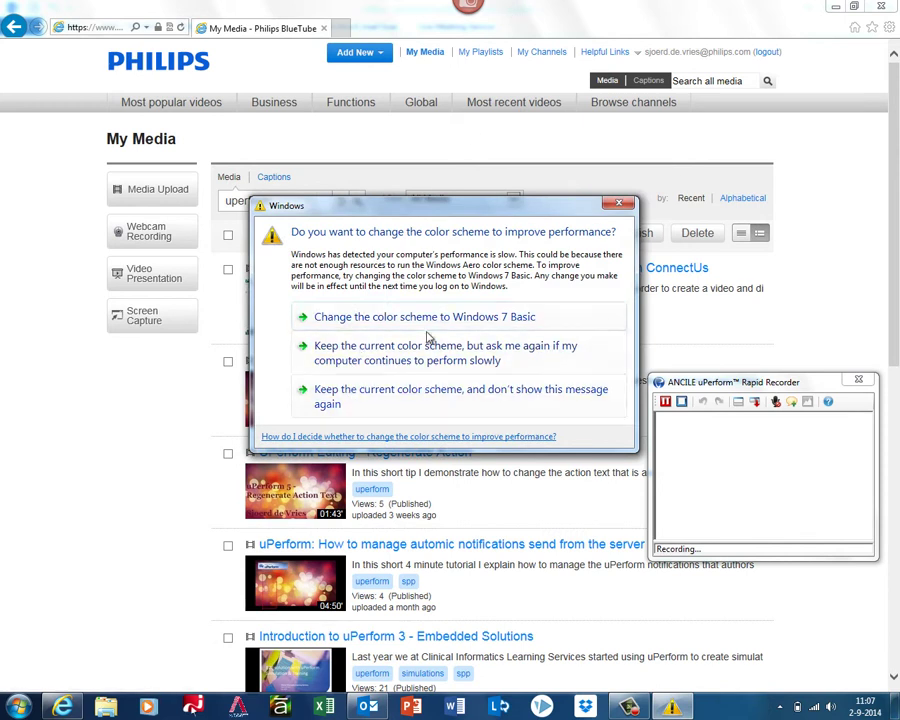
pyautogui.click(372, 393)
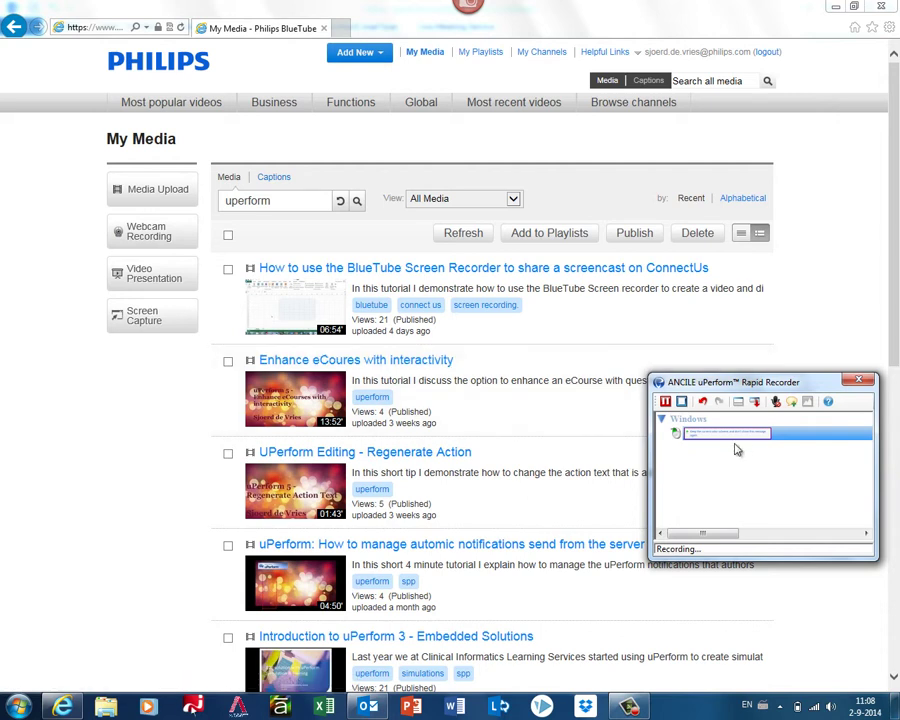
# Undo the colour-scheme step, redo it, then undo it again to empty the step list.
pyautogui.click(702, 401)
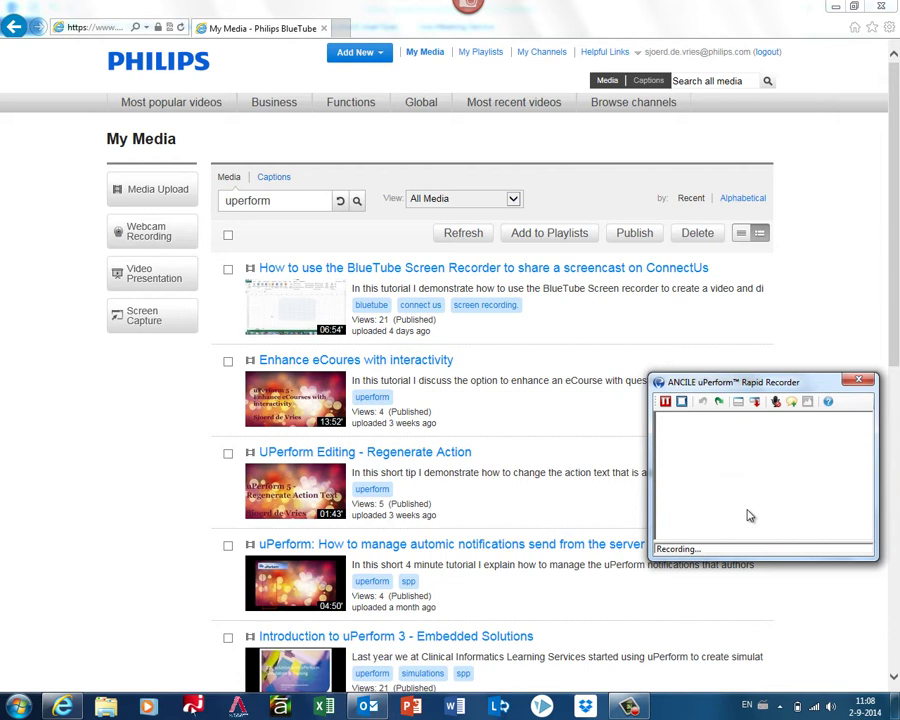
pyautogui.click(719, 402)
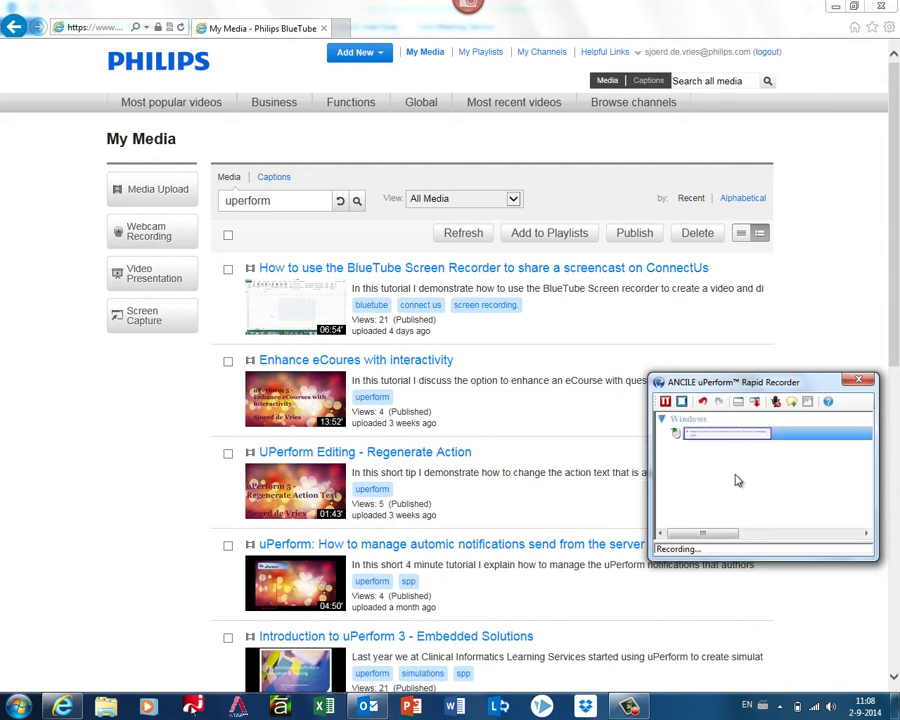
pyautogui.click(704, 403)
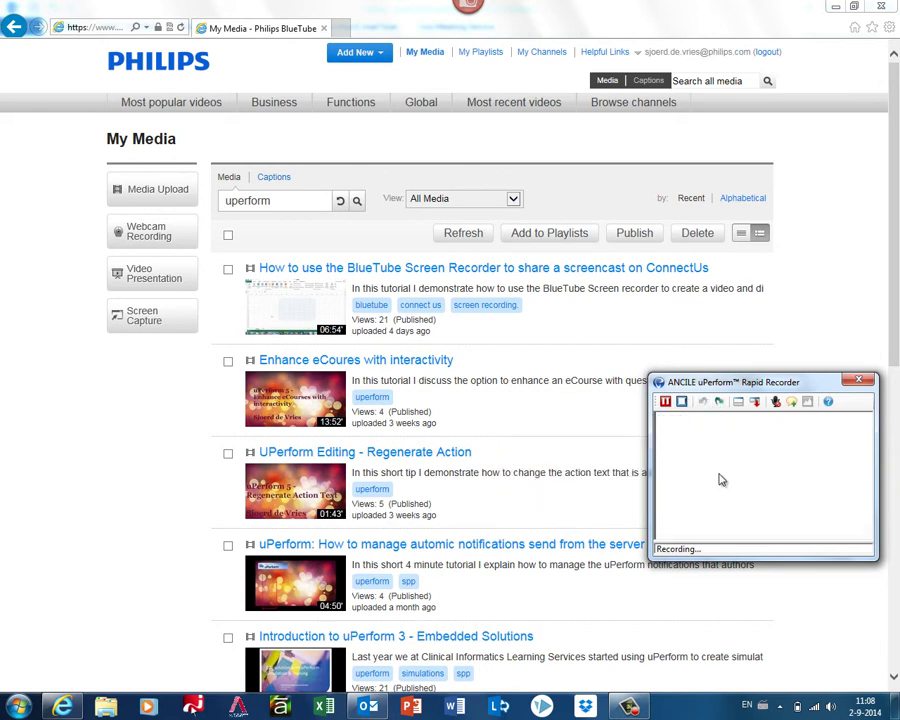
# Add a note reading 'To do this....' positioned above the BlueTube Refresh button.
pyautogui.click(516, 17)
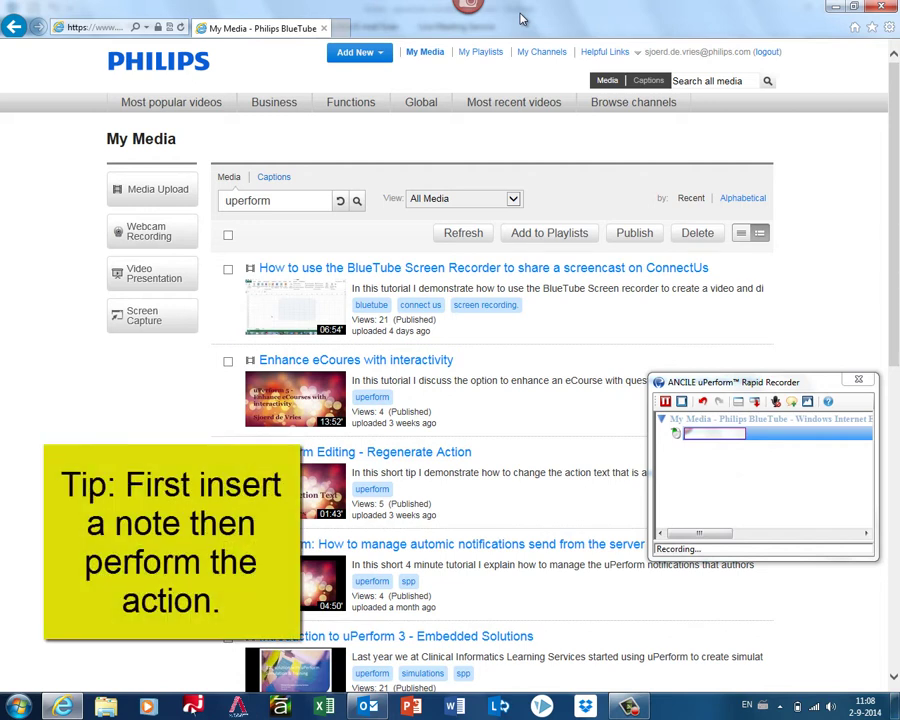
pyautogui.click(792, 403)
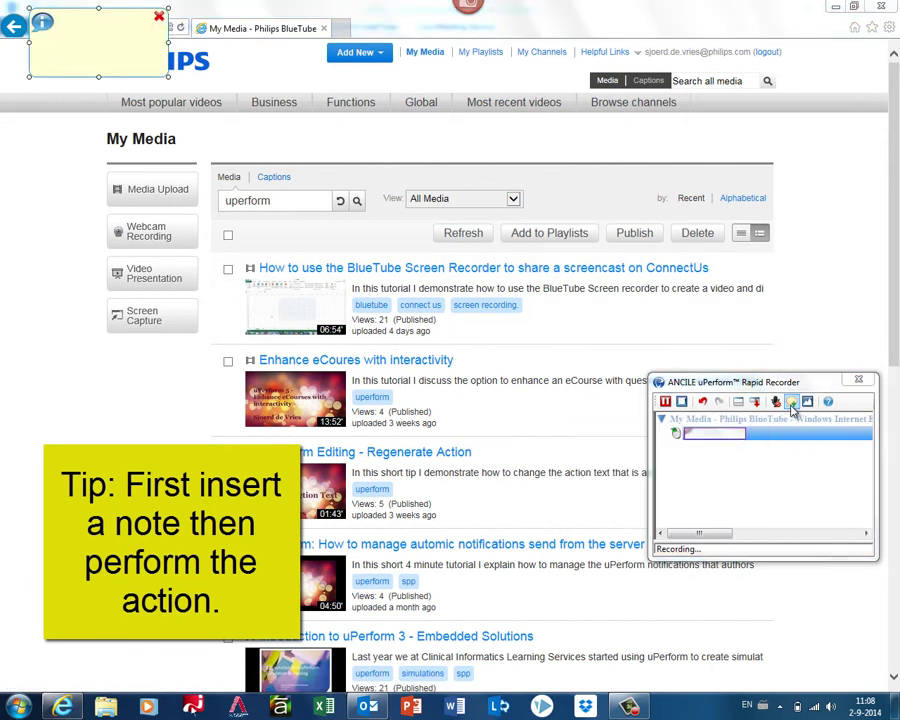
pyautogui.moveTo(80, 36); pyautogui.dragTo(431, 188)
pyautogui.click(427, 180)
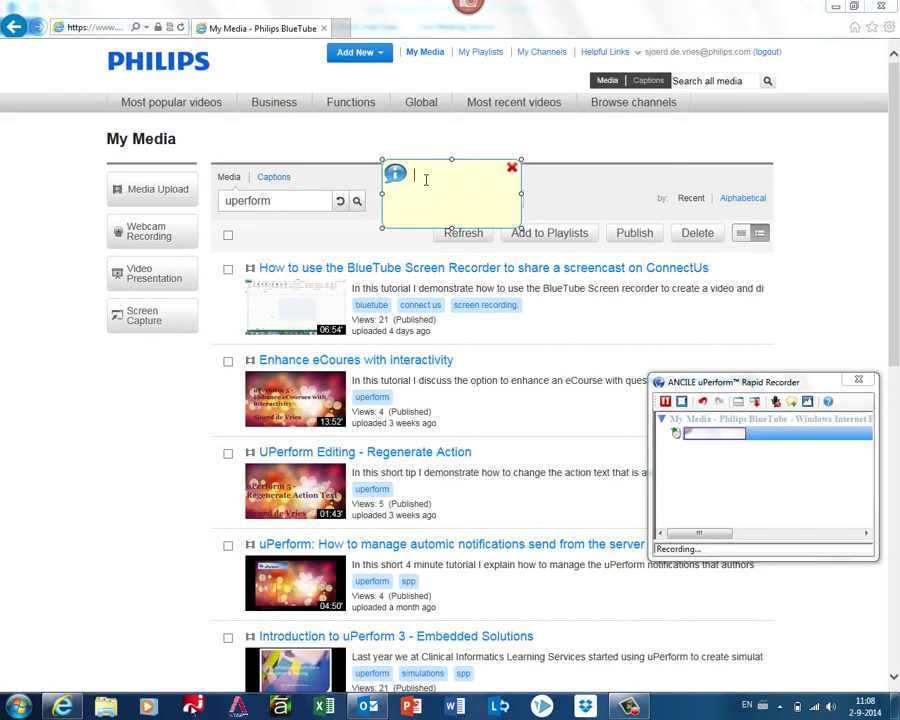
pyautogui.write('To do this....')
# Finish the note, then go to My Channels and choose Create Channel.
pyautogui.click(440, 134)
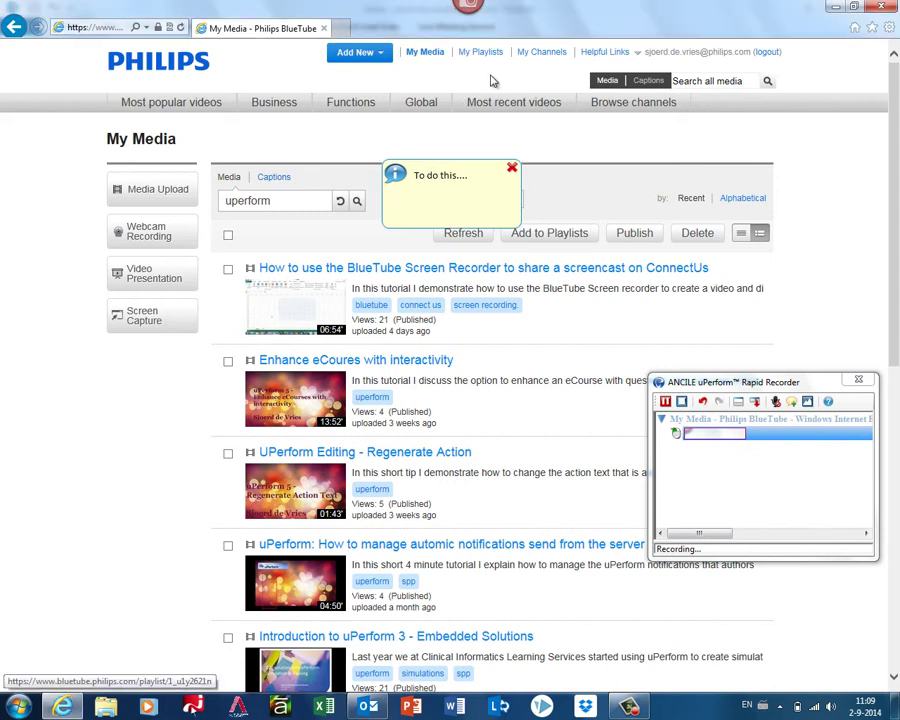
pyautogui.click(535, 55)
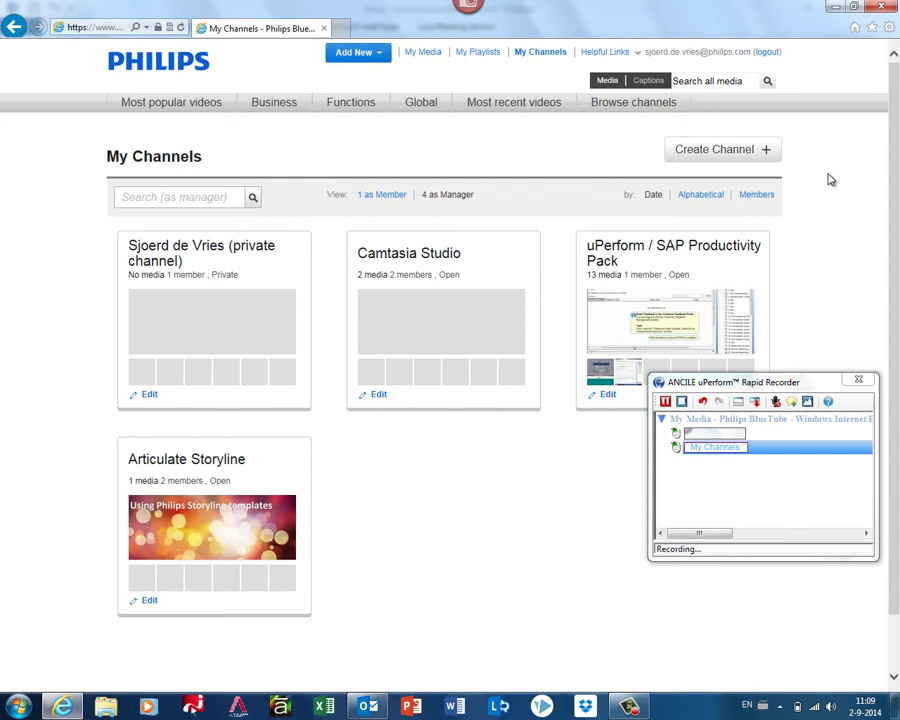
pyautogui.click(743, 150)
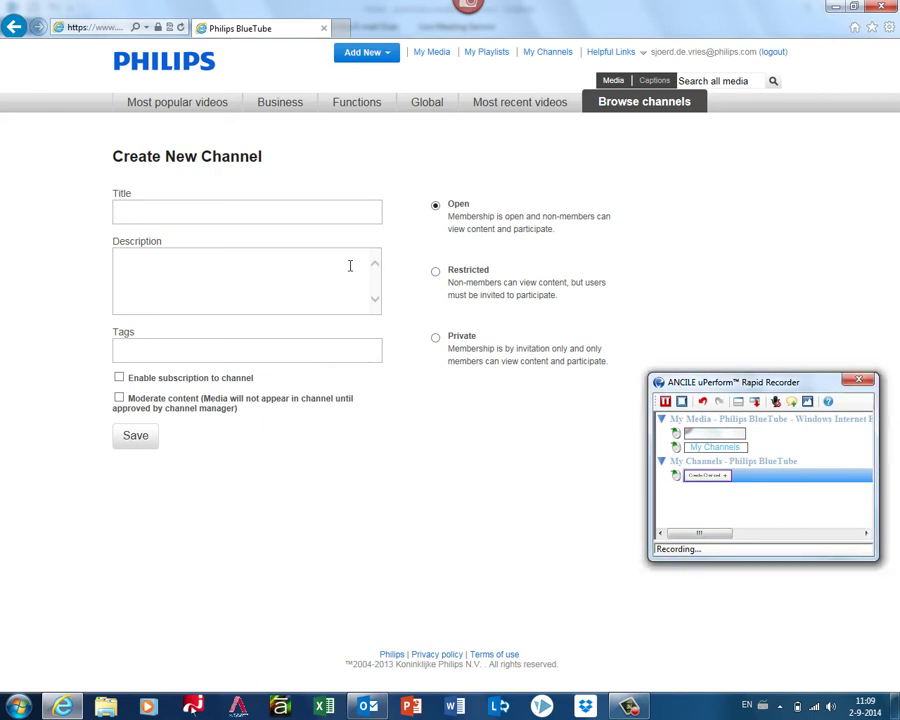
# Enter 'My channel' as the channel title and save it.
pyautogui.write('My channe')
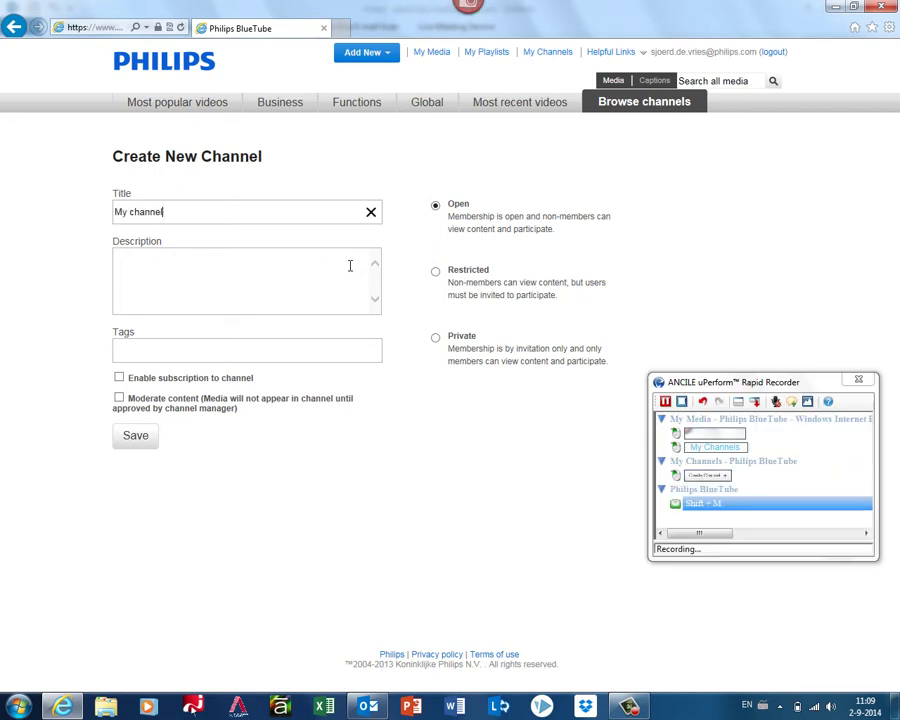
pyautogui.write('l')
pyautogui.click(136, 438)
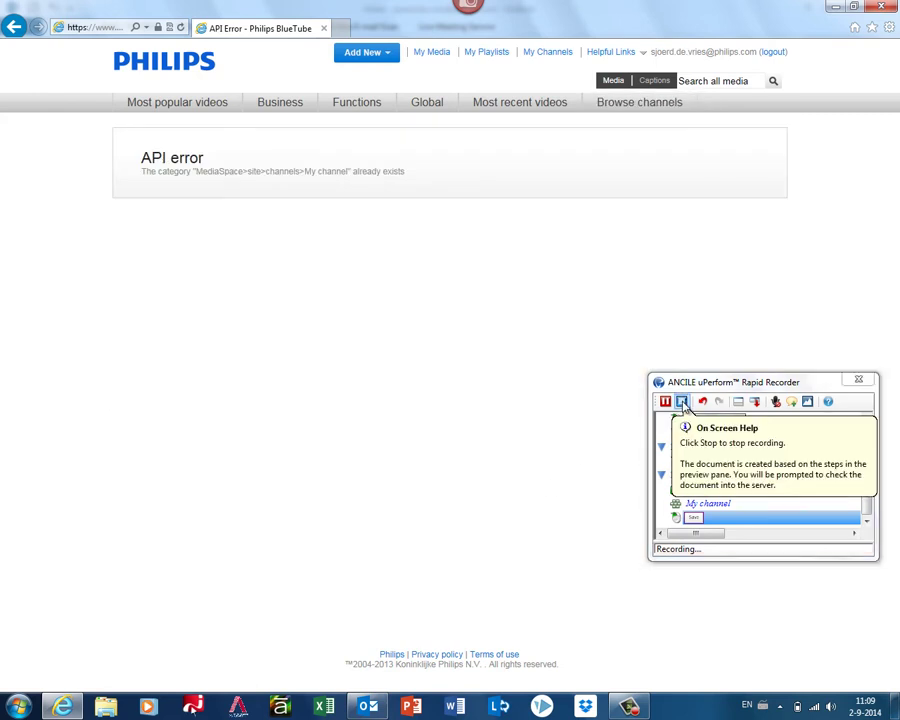
# Stop recording, decline the Check In prompt, and close the Rapid Recorder task list.
pyautogui.click(682, 402)
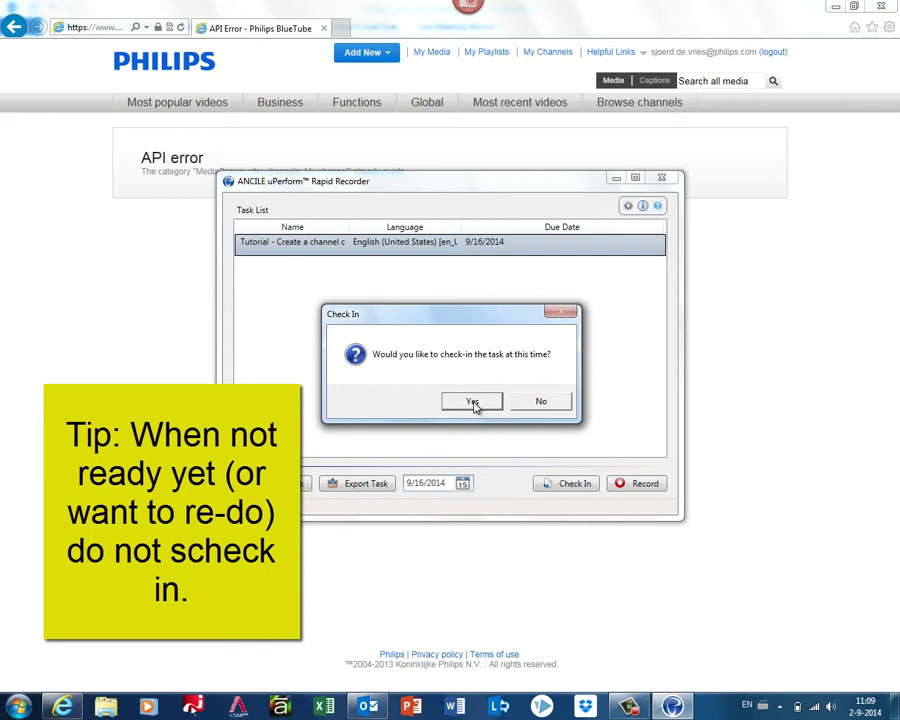
pyautogui.click(550, 402)
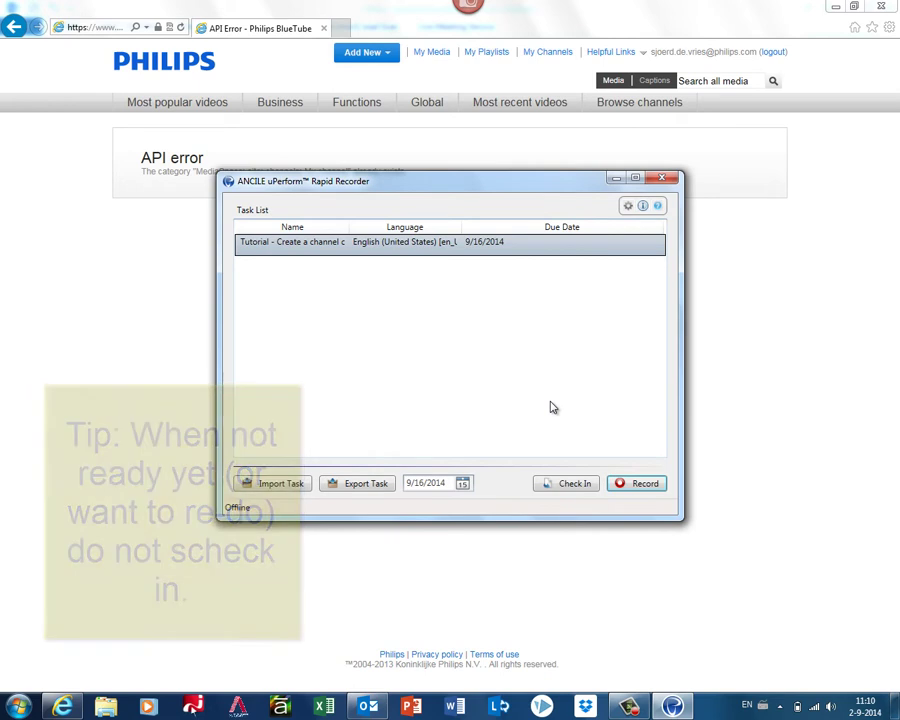
pyautogui.click(661, 180)
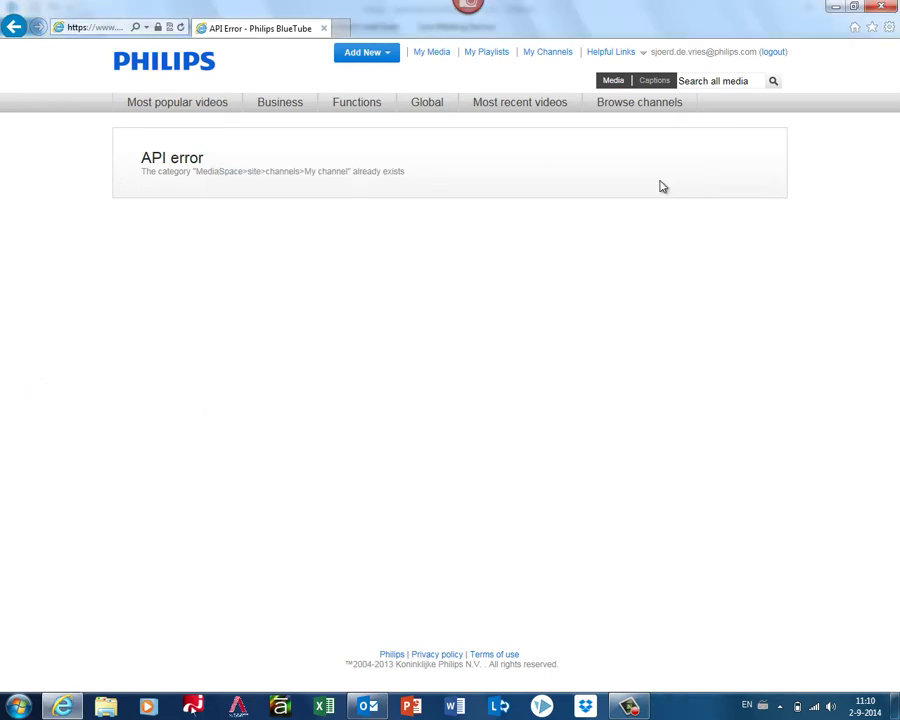
# Launch Rapid Recorder from the Start menu and start recording the Tutorial task again.
pyautogui.click(14, 707)
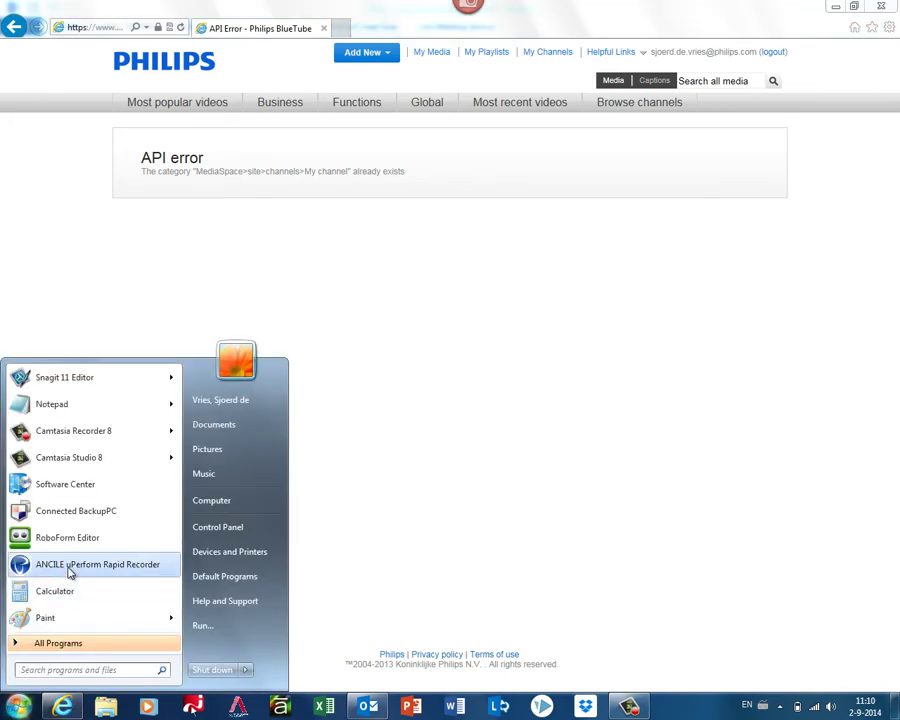
pyautogui.click(70, 568)
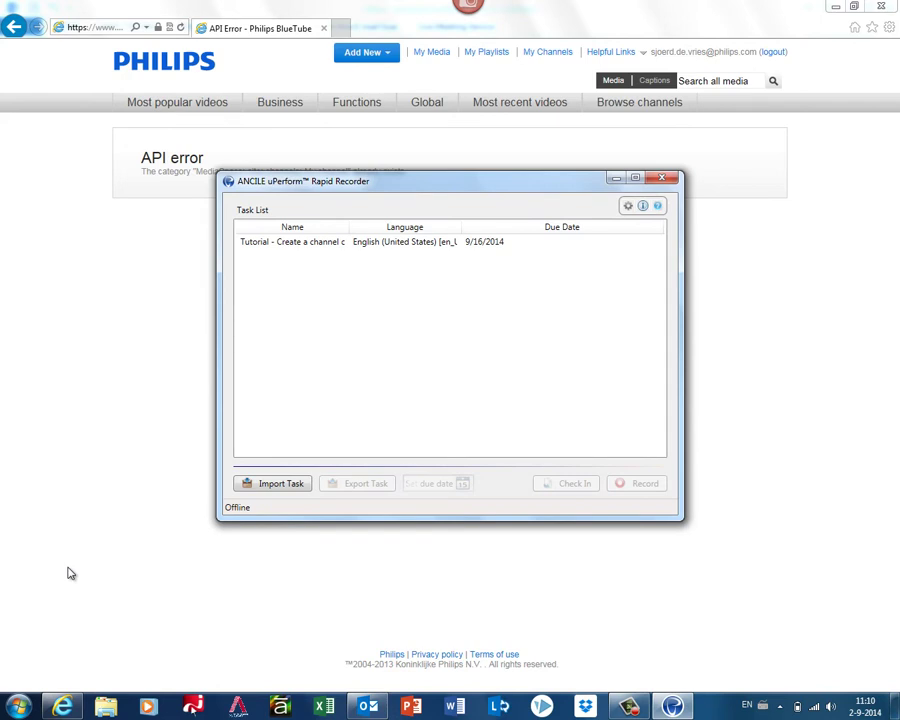
pyautogui.click(332, 251)
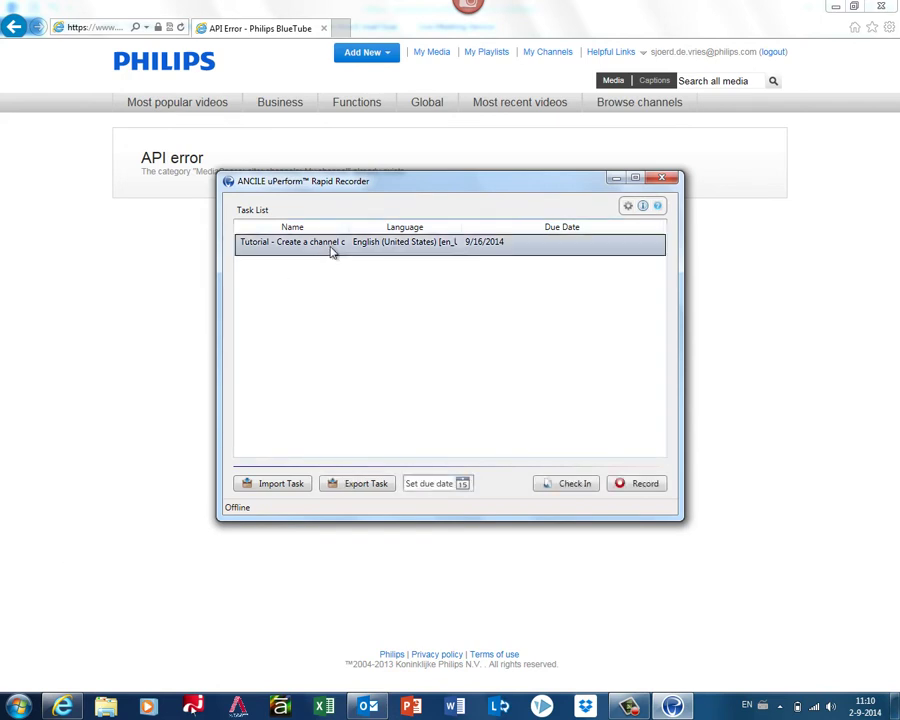
pyautogui.click(653, 487)
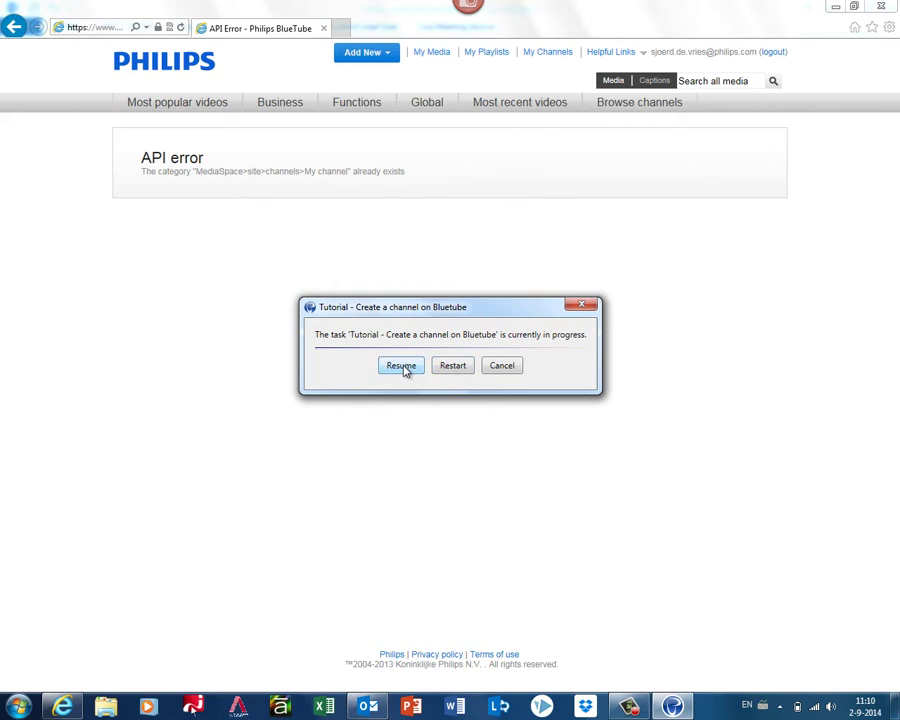
# Resume the in-progress recording and save a new channel titled 'My newer channel'.
pyautogui.click(402, 366)
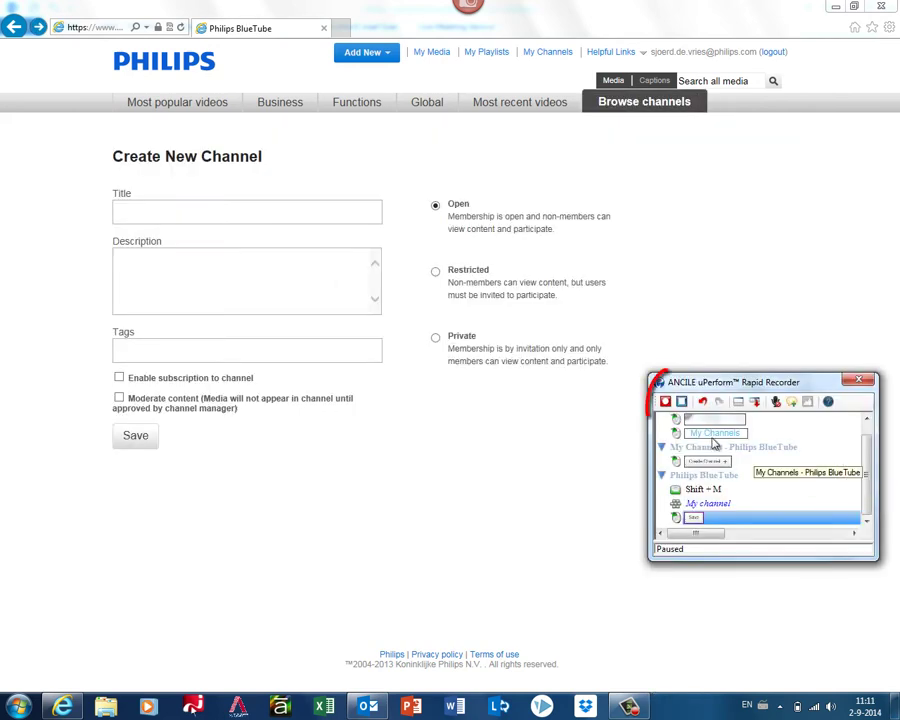
pyautogui.click(665, 402)
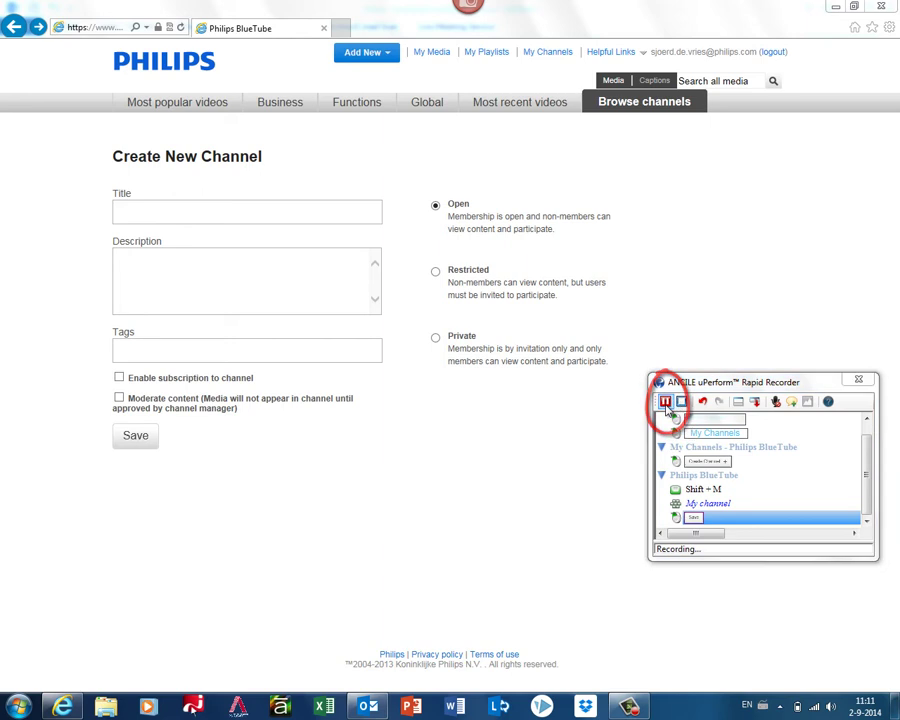
pyautogui.click(132, 212)
pyautogui.write('My newer channel')
pyautogui.click(136, 436)
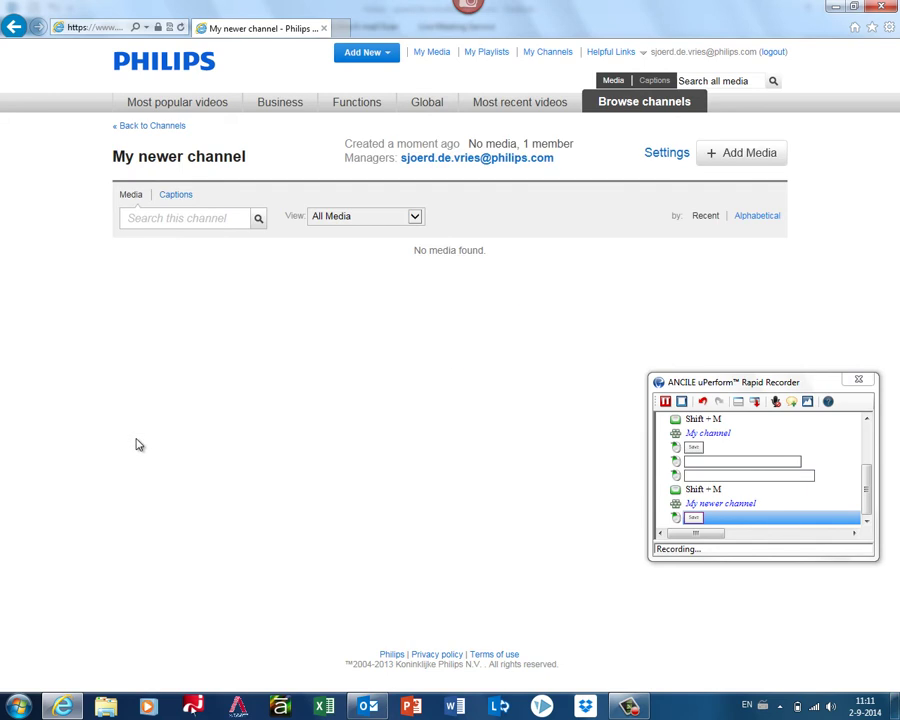
# Insert a note reading 'My second note' mid-left on the page.
pyautogui.click(796, 403)
pyautogui.moveTo(82, 57); pyautogui.dragTo(243, 381)
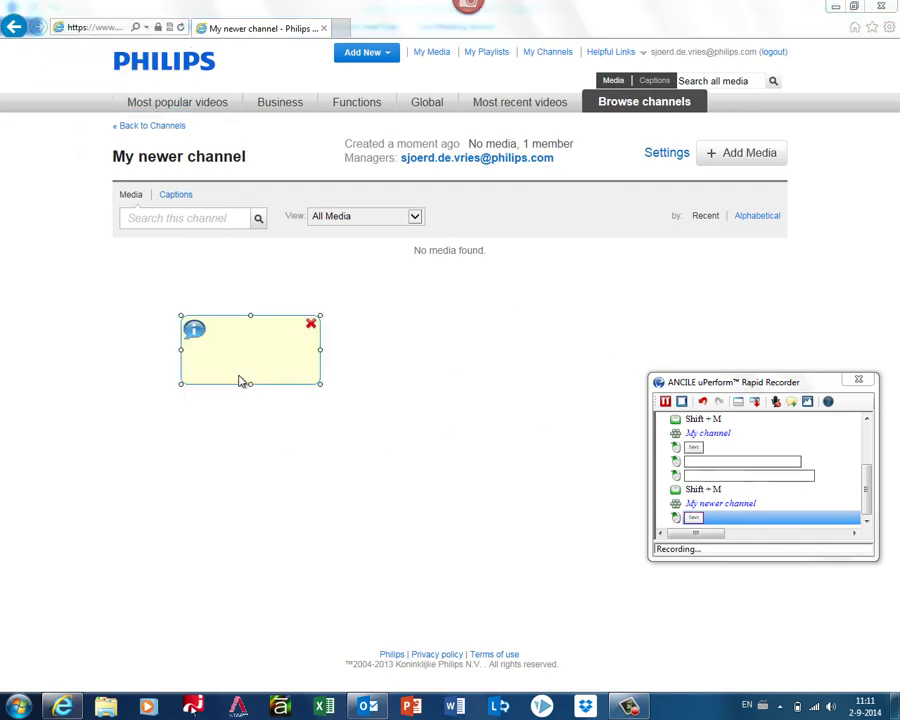
pyautogui.write('My second note')
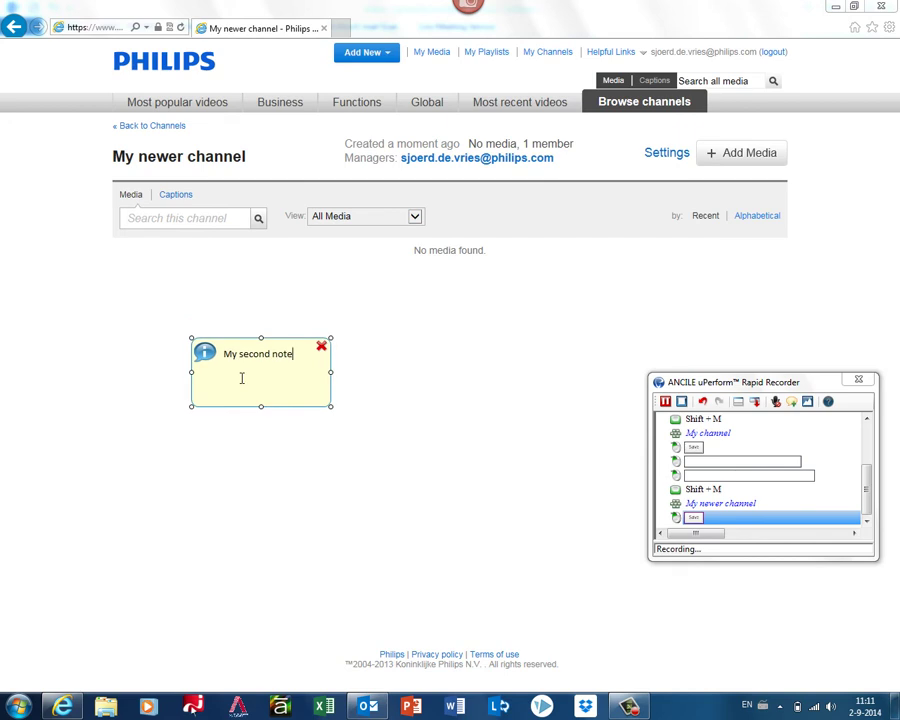
pyautogui.click(458, 301)
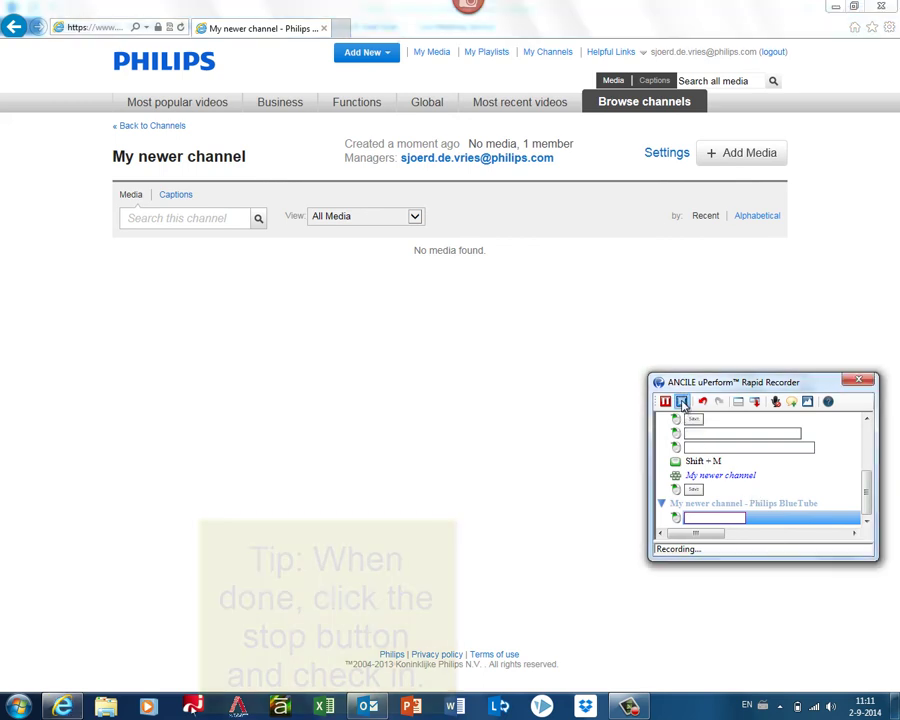
# Stop recording and decline the immediate check-in prompt.
pyautogui.click(683, 404)
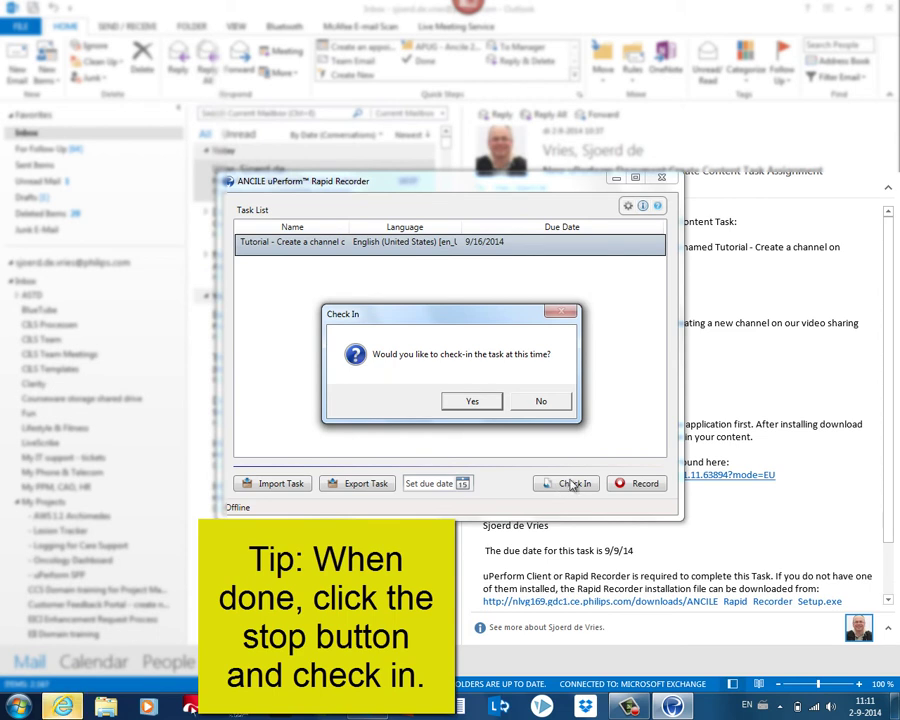
pyautogui.click(552, 402)
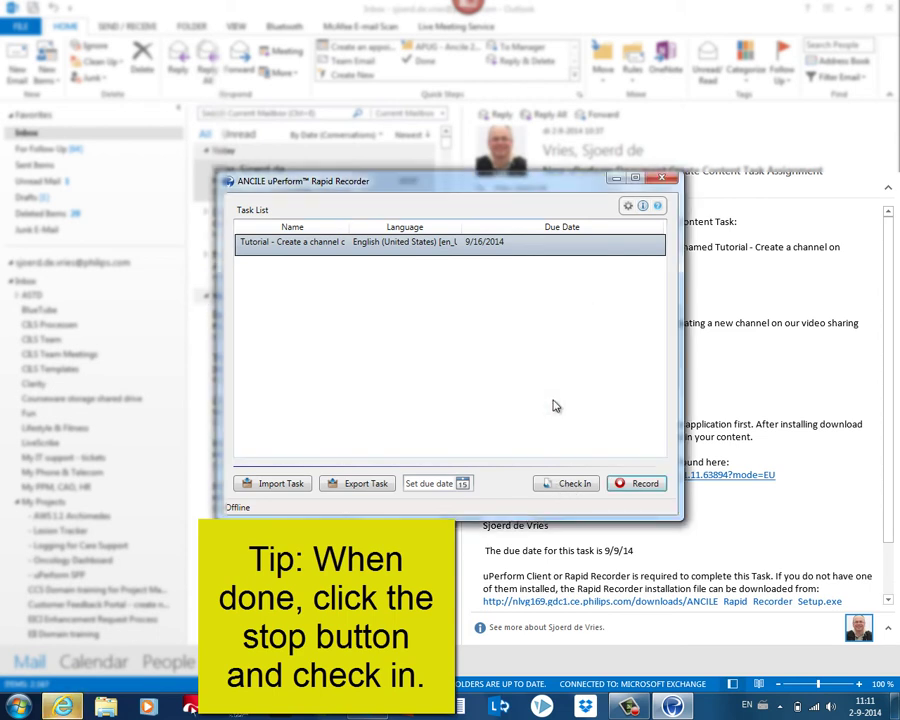
pyautogui.moveTo(523, 186); pyautogui.dragTo(548, 171)
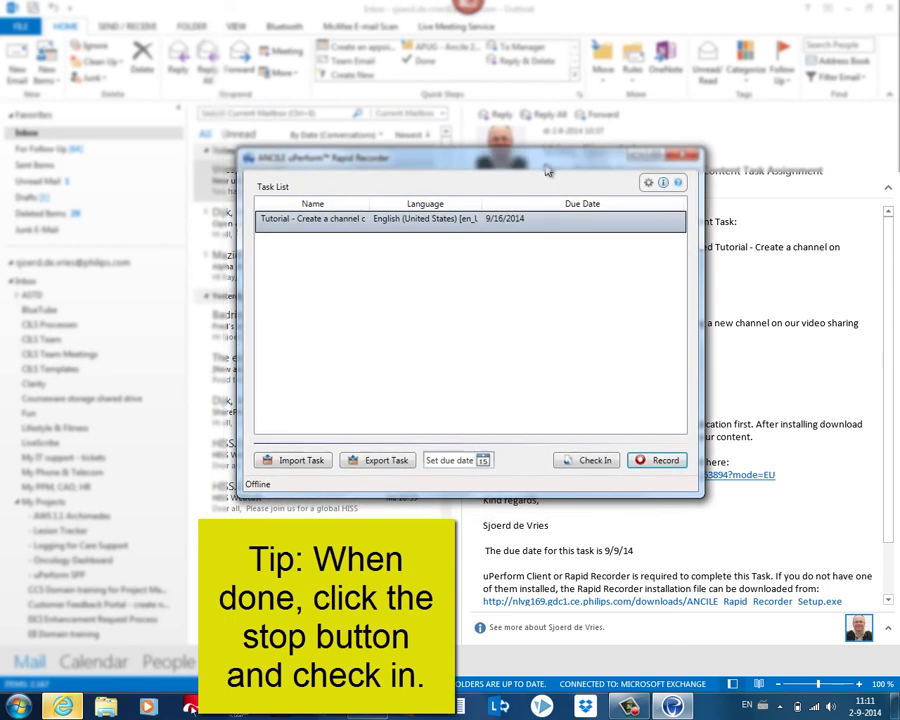
# Check in the tutorial task, confirming and acknowledging the completion message.
pyautogui.click(597, 461)
pyautogui.click(470, 402)
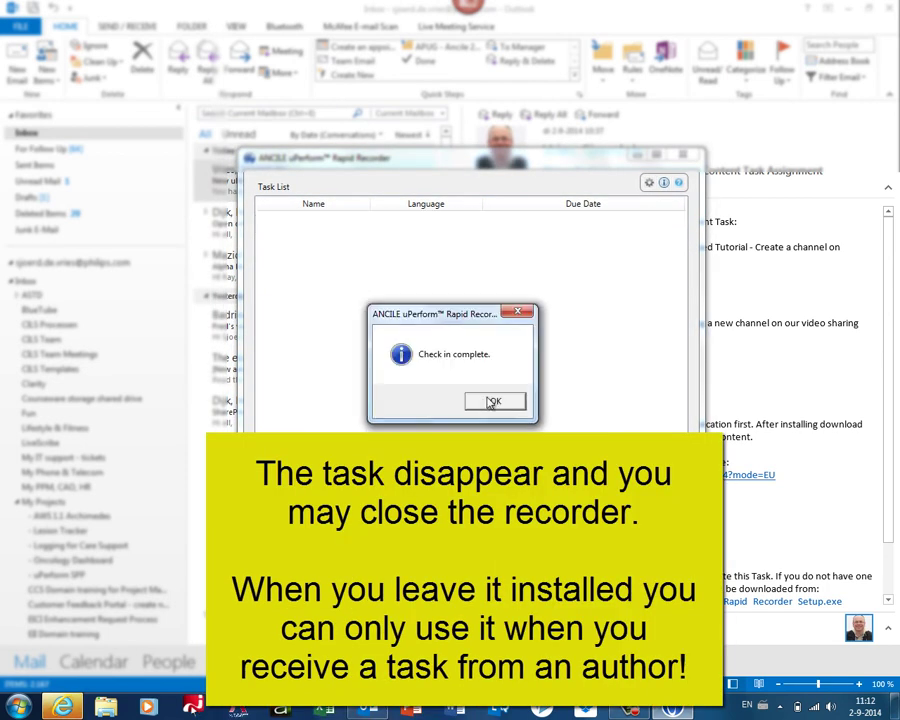
pyautogui.click(490, 400)
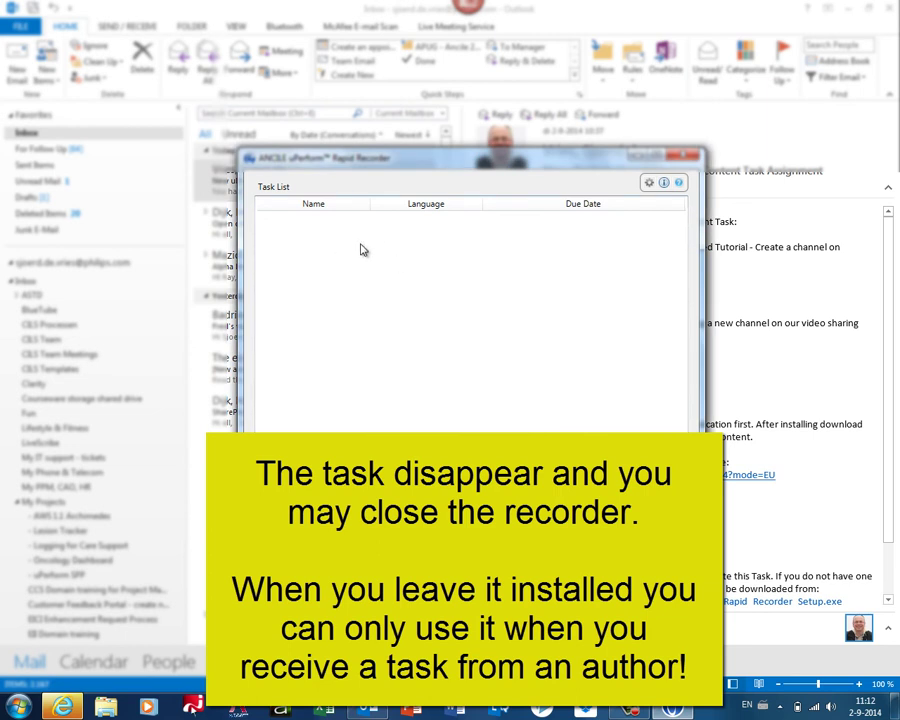